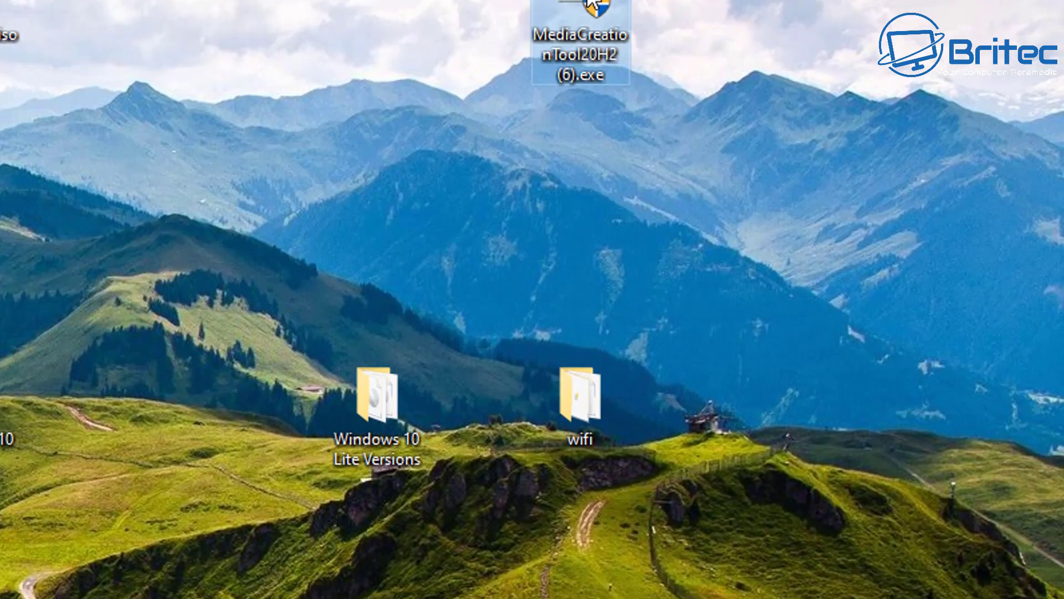
Tick Unblock in the Properties of MediaCreationTool20H2 (7).exe and apply the change.
right_click(579, 34)
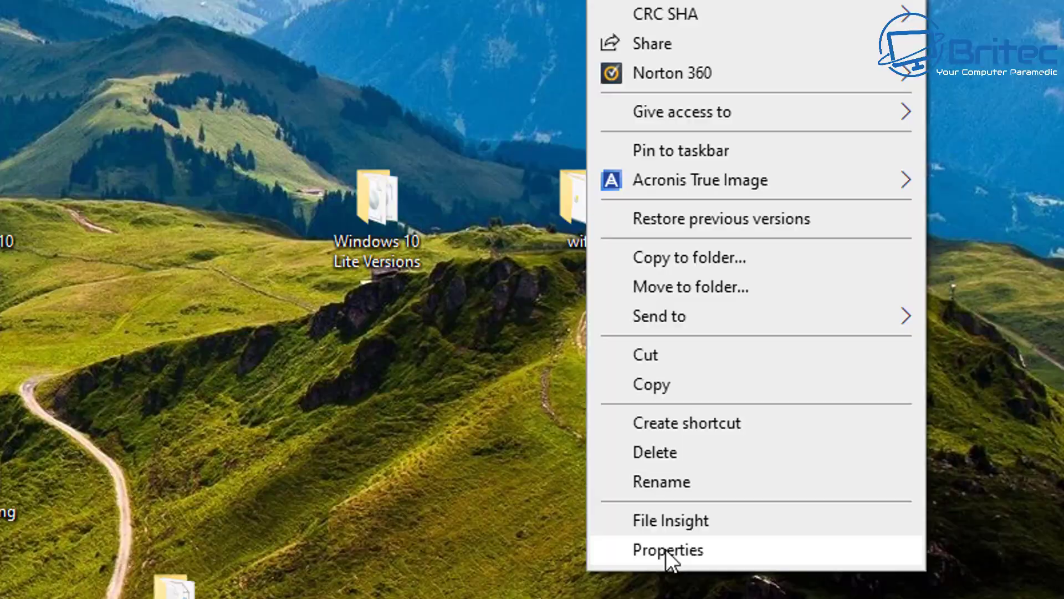
click(666, 549)
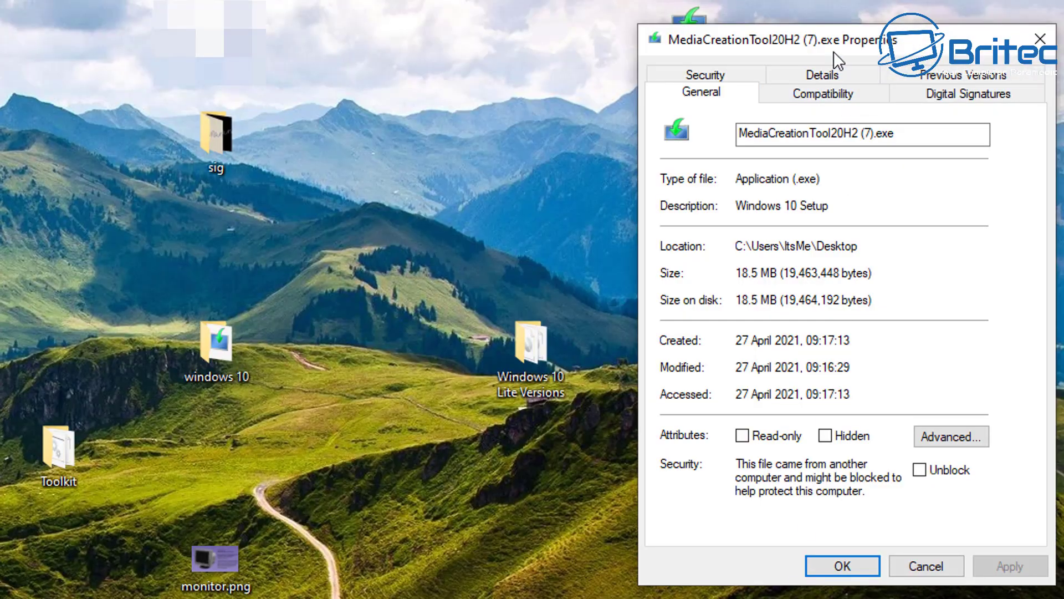
drag(828, 38, 659, 15)
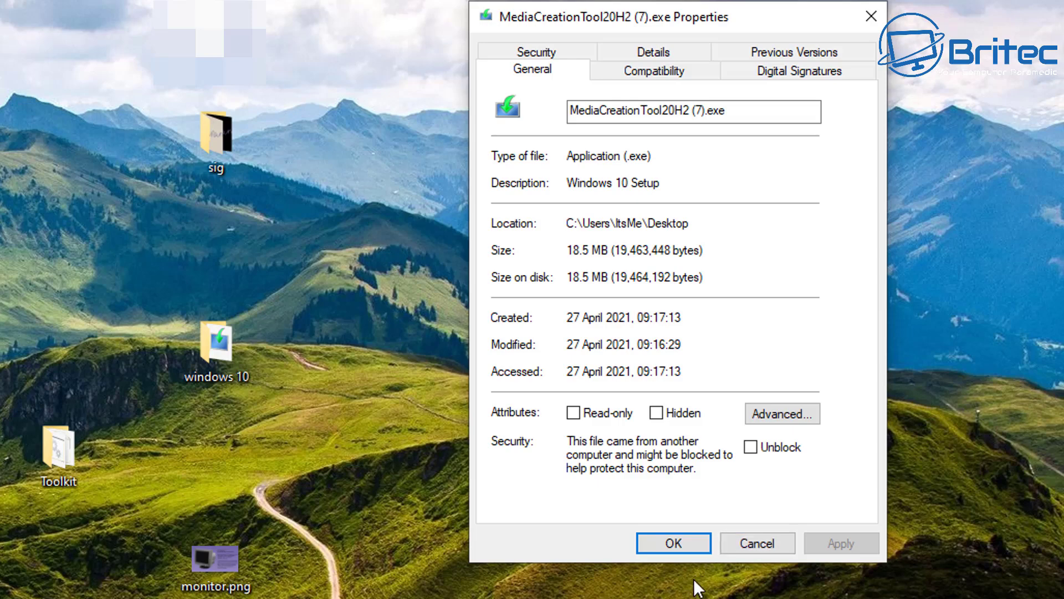
click(755, 449)
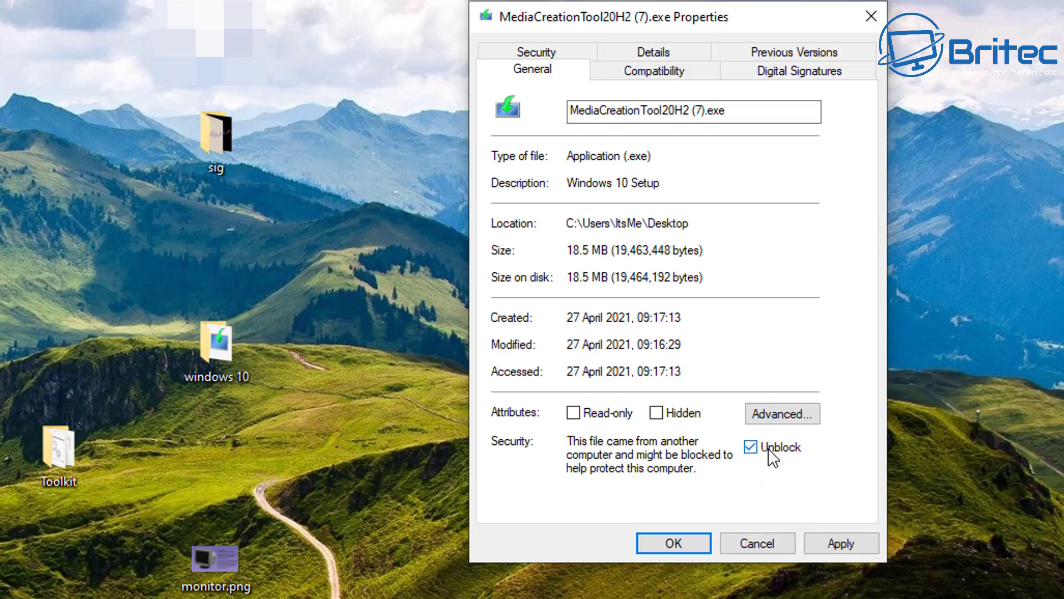
click(826, 546)
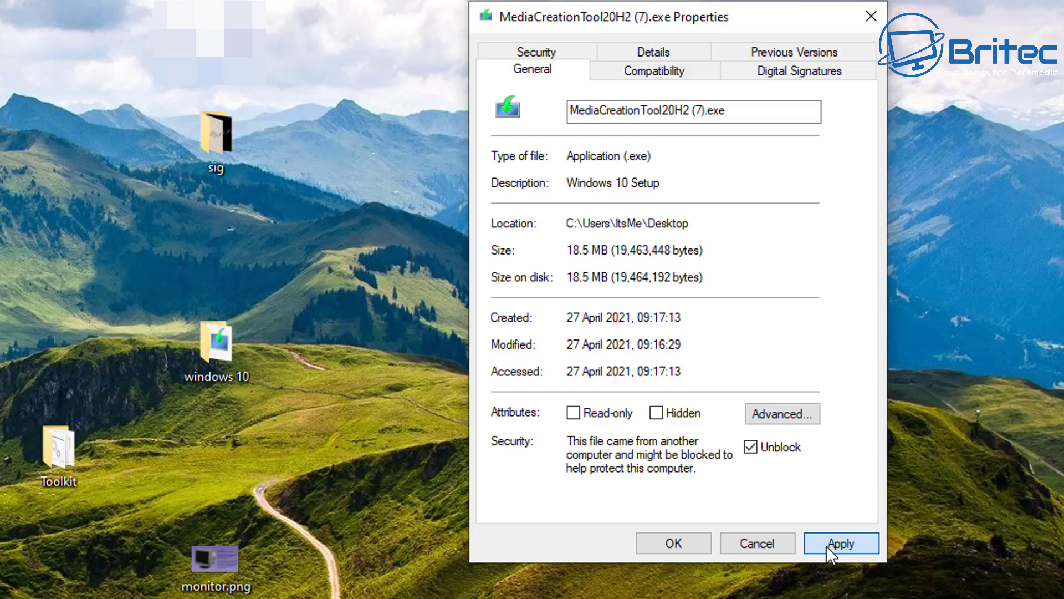
click(664, 543)
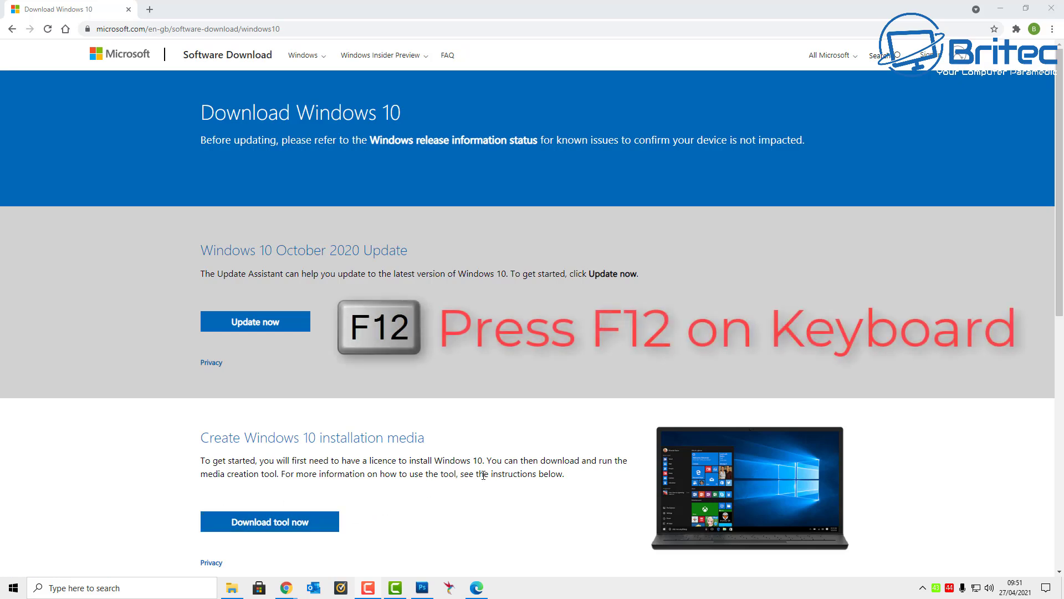
Open DevTools with F12 beside the Download Windows 10 page in Chrome.
click(890, 263)
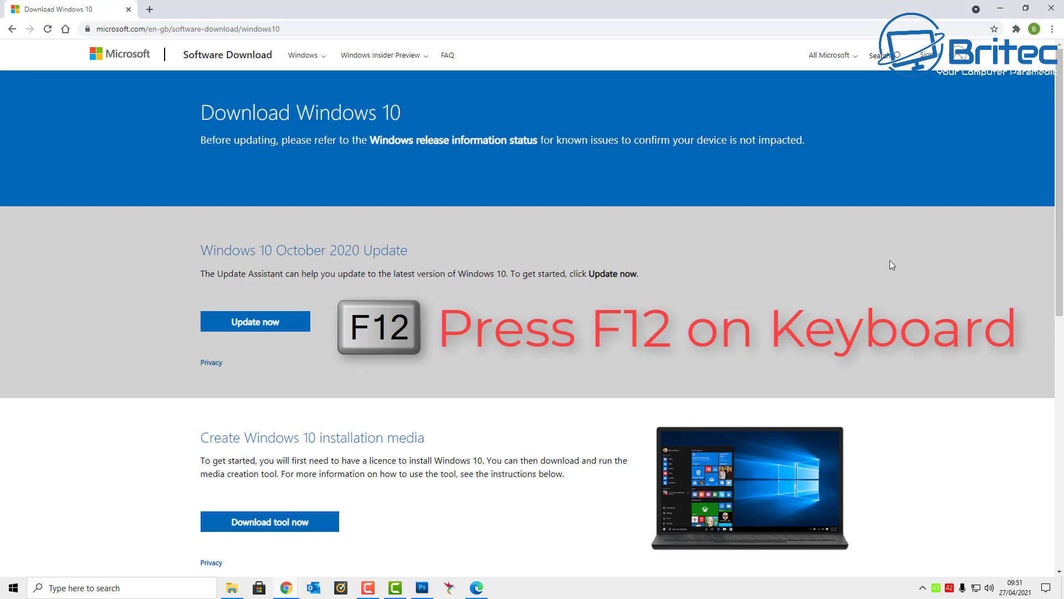
key(F12)
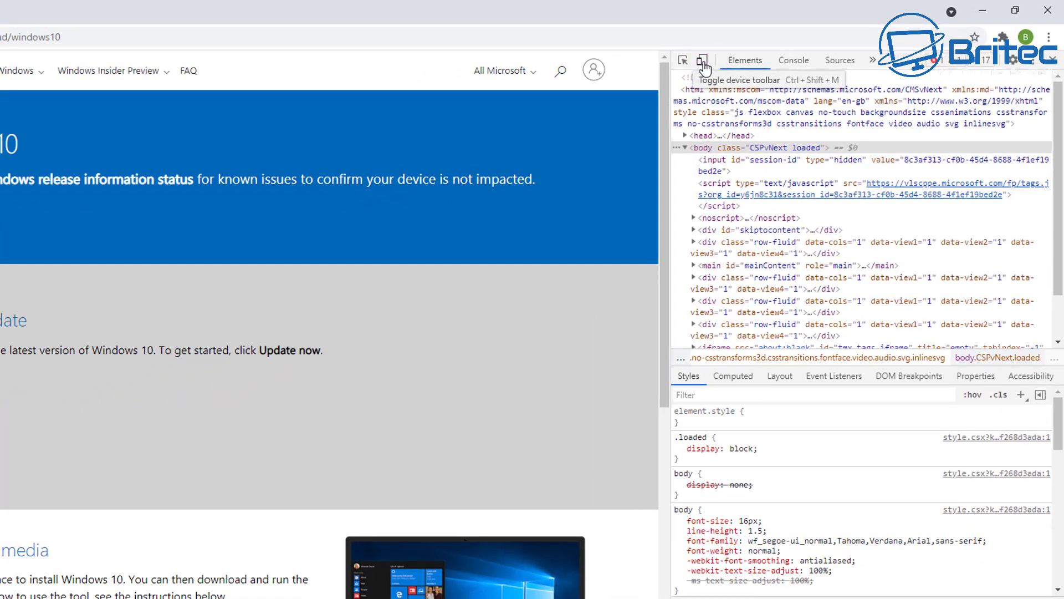
Turn on the device toolbar and choose iPad (768 × 1024) as the emulated device.
click(702, 61)
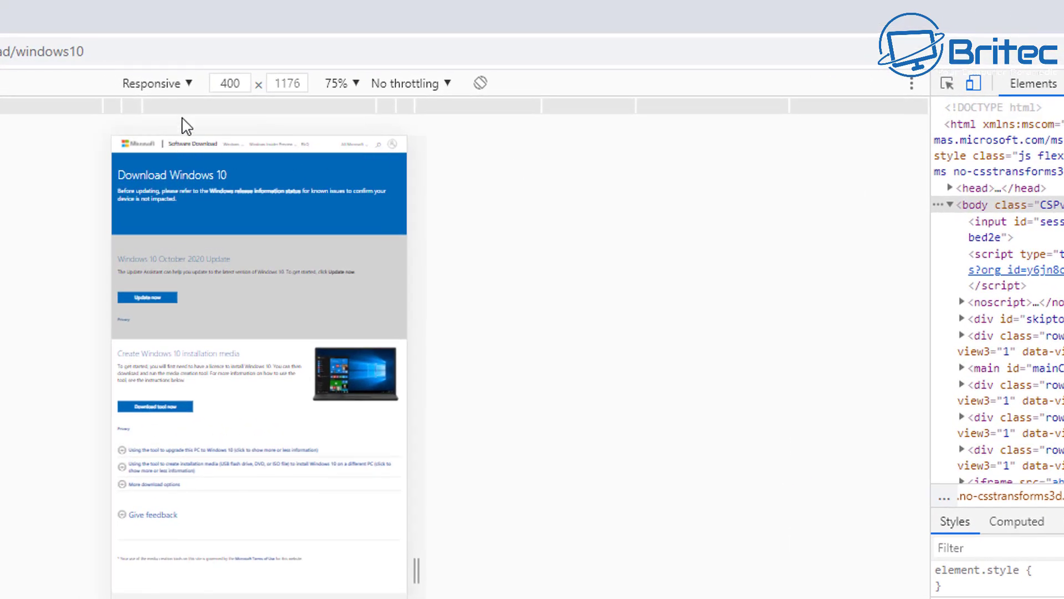
click(188, 85)
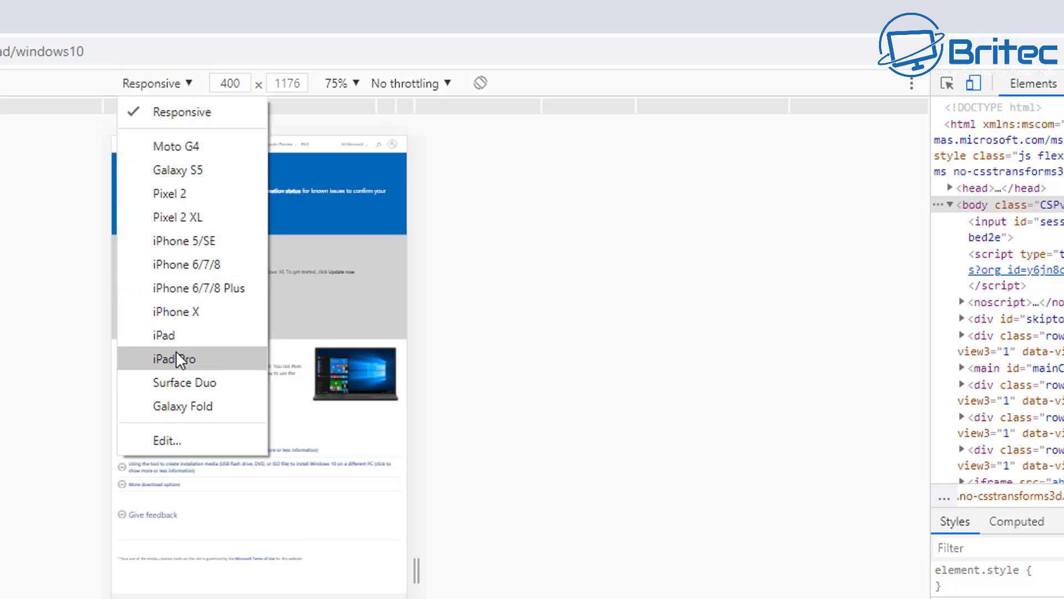
click(174, 336)
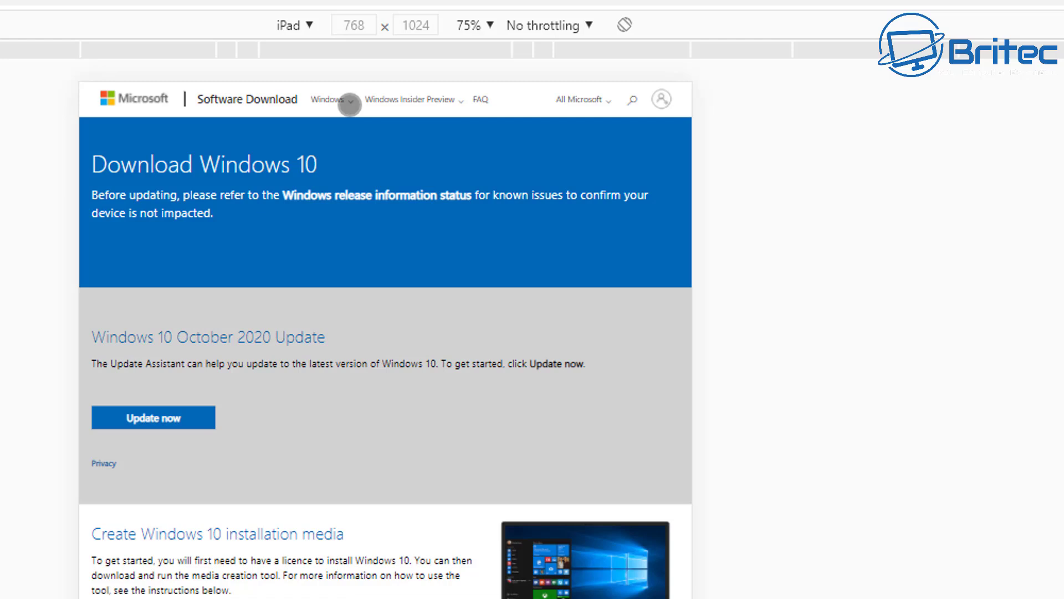
Go to the Windows 10 download page and confirm Windows 10 as the edition.
click(350, 104)
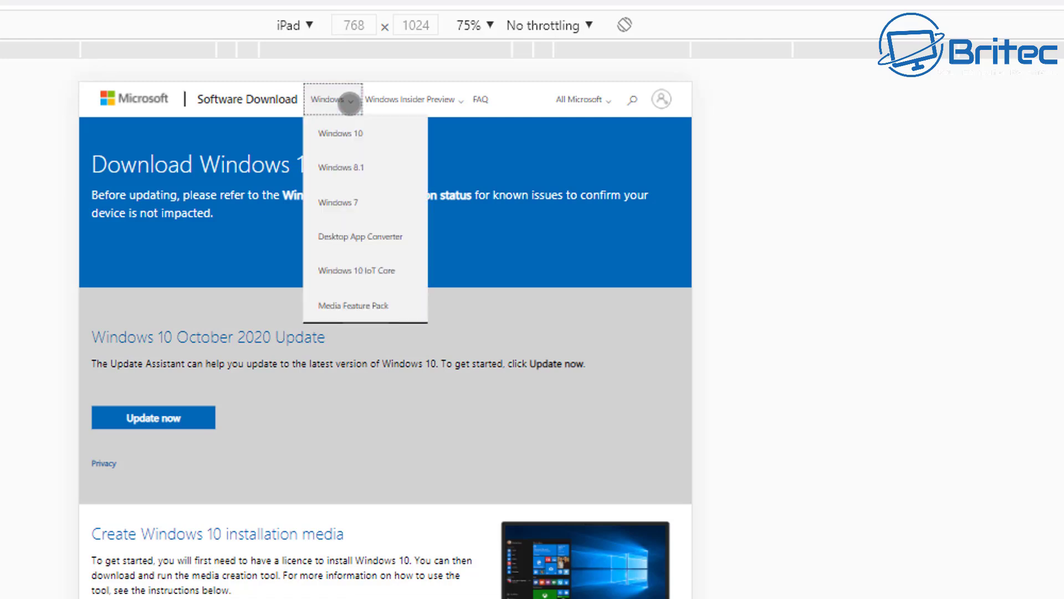
click(336, 136)
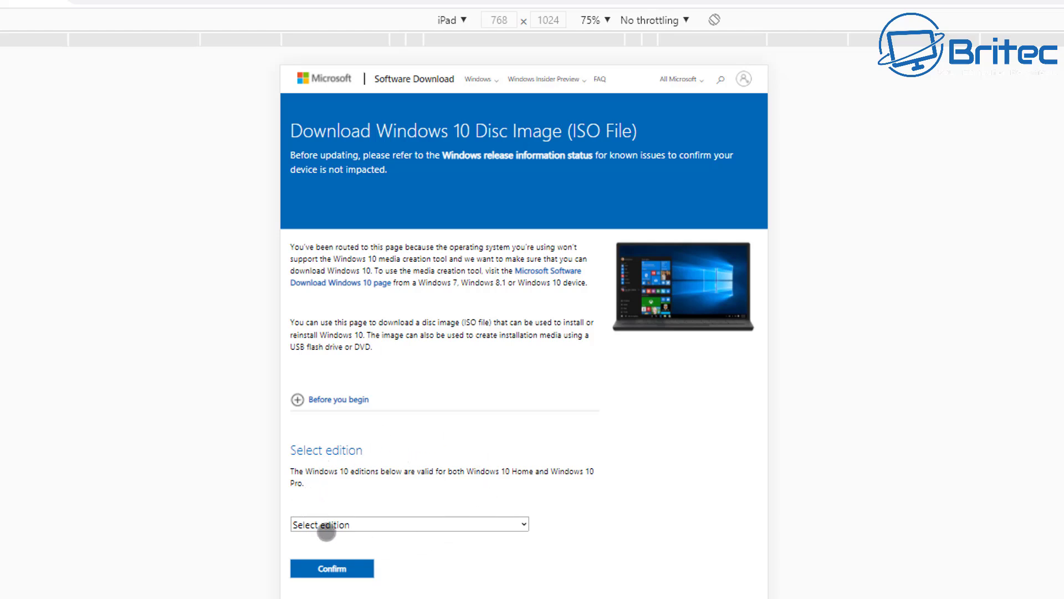
click(524, 525)
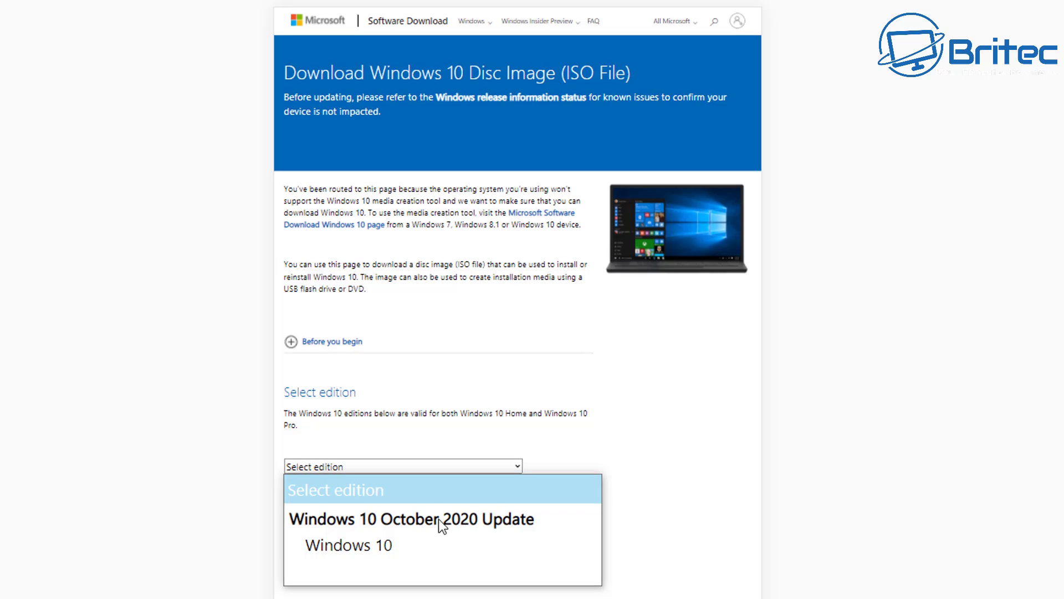
click(433, 543)
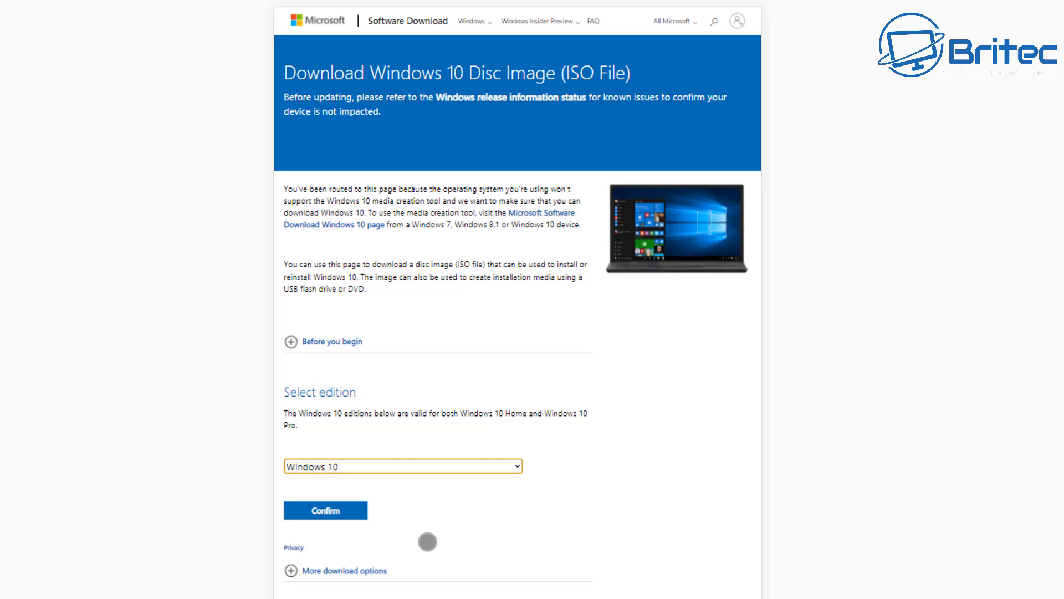
click(327, 508)
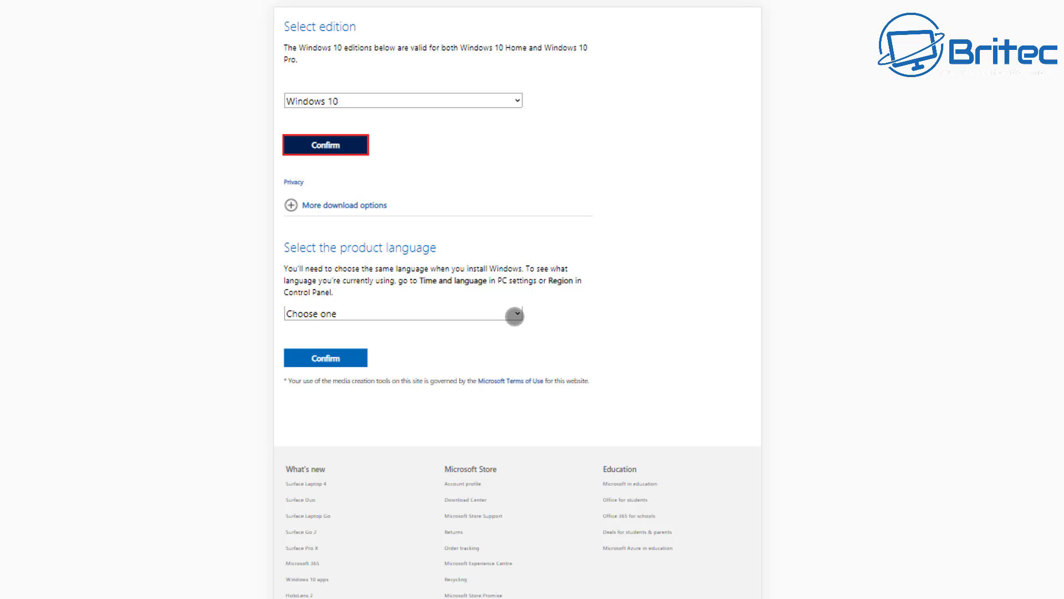
Pick English from the product language list and confirm it.
click(514, 316)
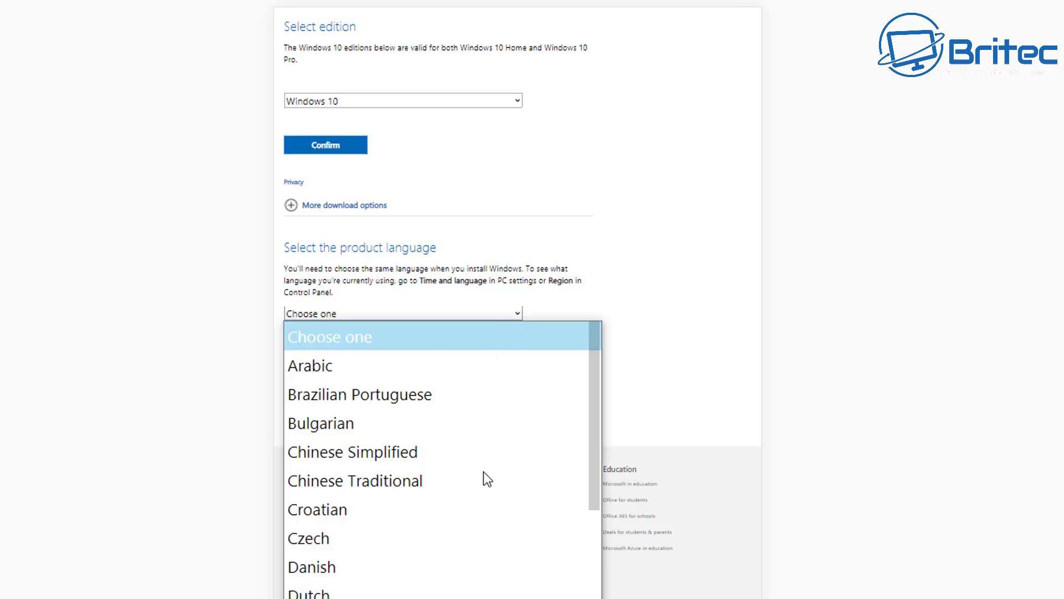
scroll(483, 586, down, 2)
scroll(482, 581, down, 6)
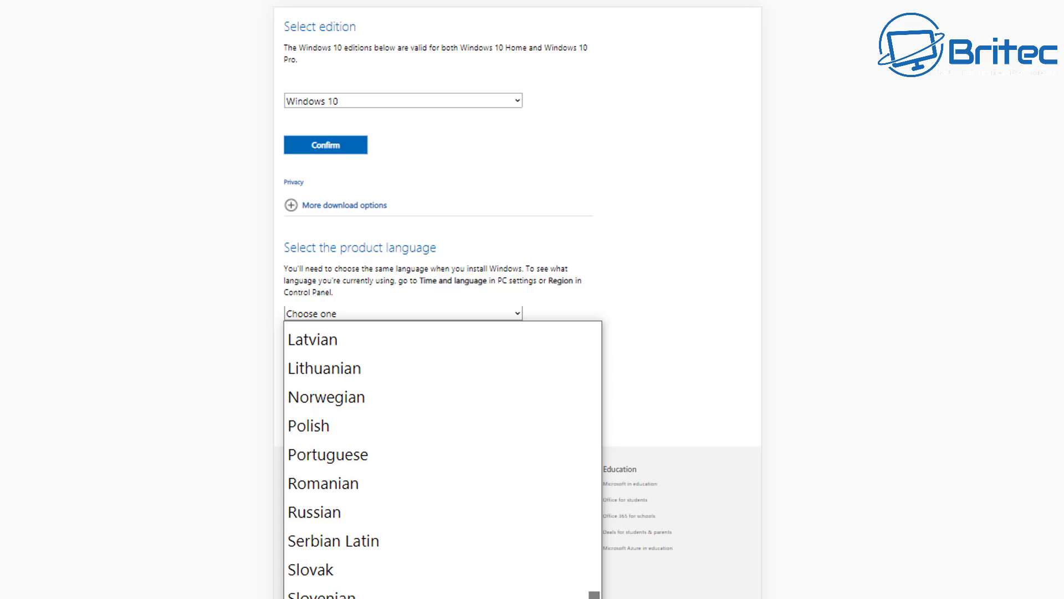
drag(607, 598, 610, 476)
click(320, 393)
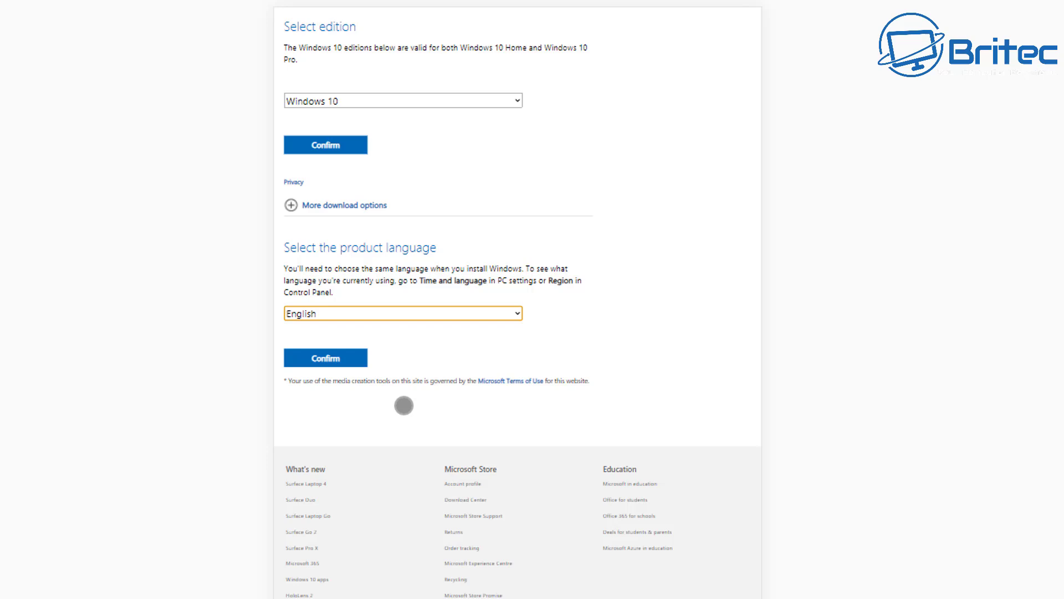
click(345, 361)
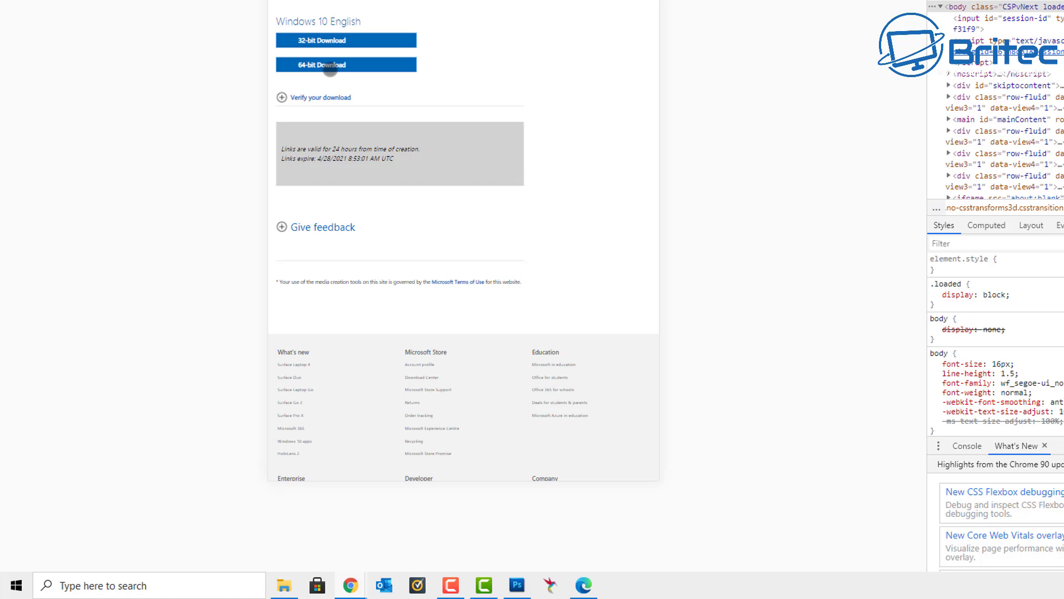
Start the 64-bit Windows 10 English ISO download.
click(330, 69)
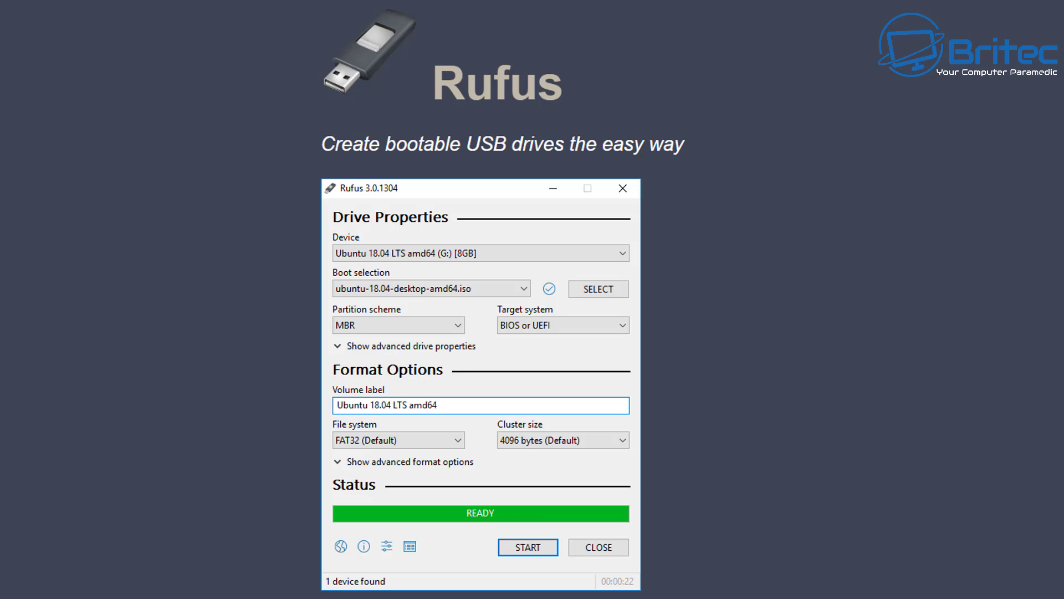
Download Rufus 3.13 Portable, run it, and decline online update checks.
scroll(655, 383, down, 6)
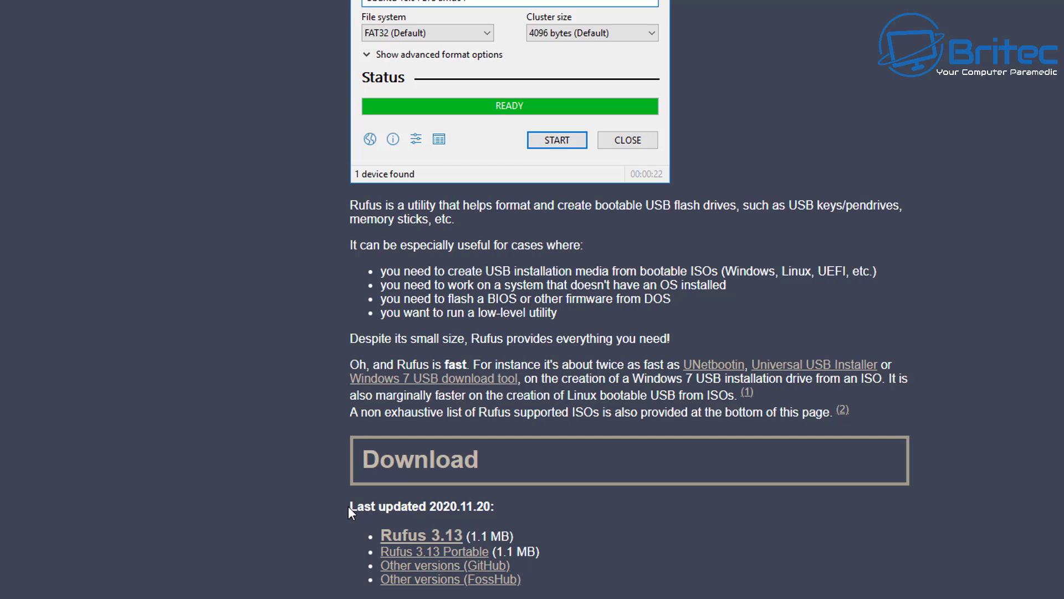
click(452, 553)
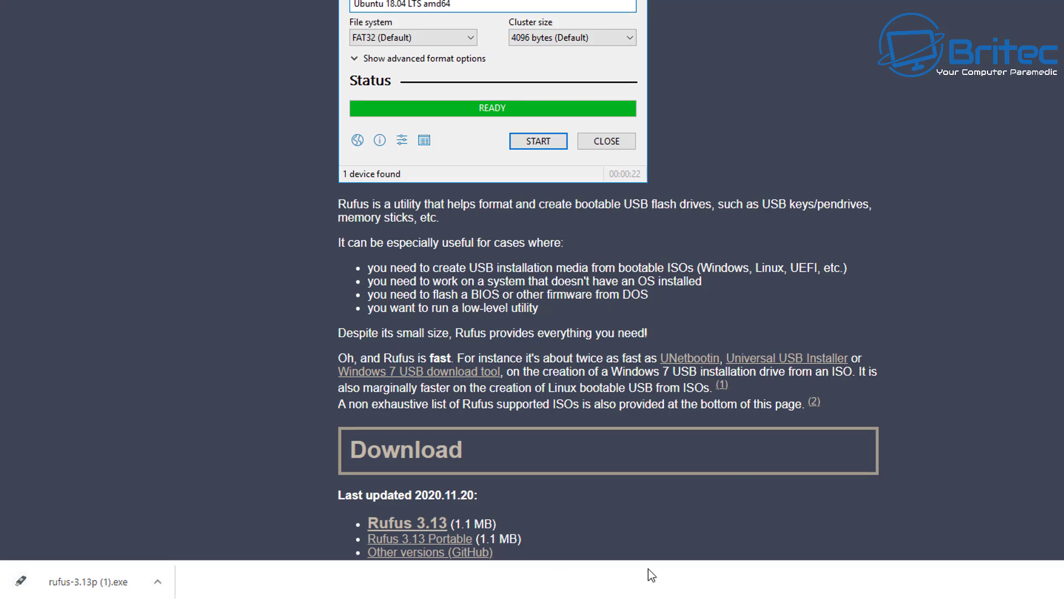
click(80, 588)
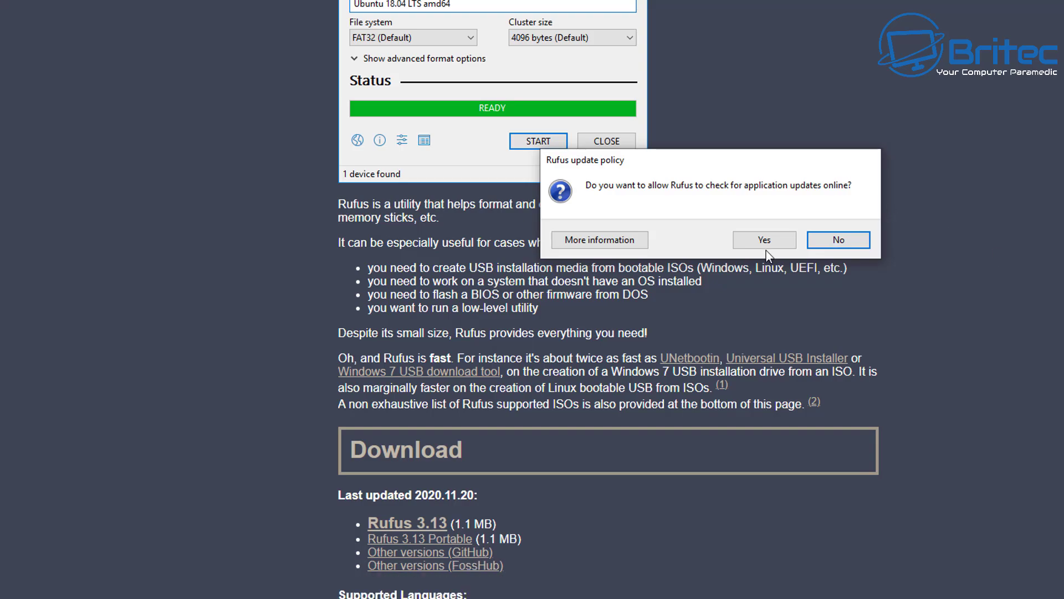
click(850, 243)
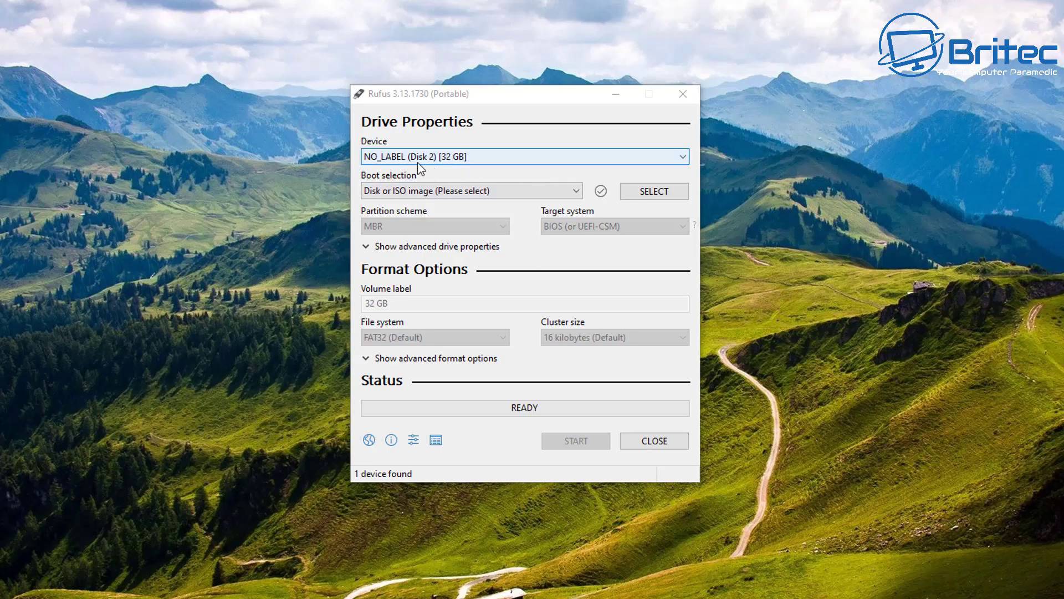
Keep Disk or ISO image as boot selection and load Win10_20H2_v2_English_x64.iso from Downloads.
click(577, 194)
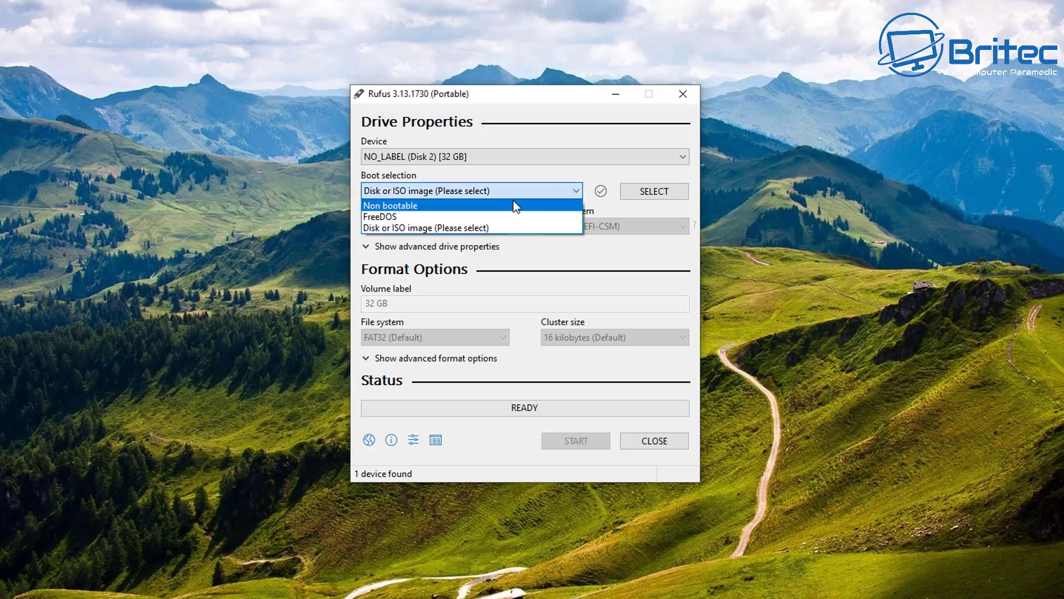
click(487, 227)
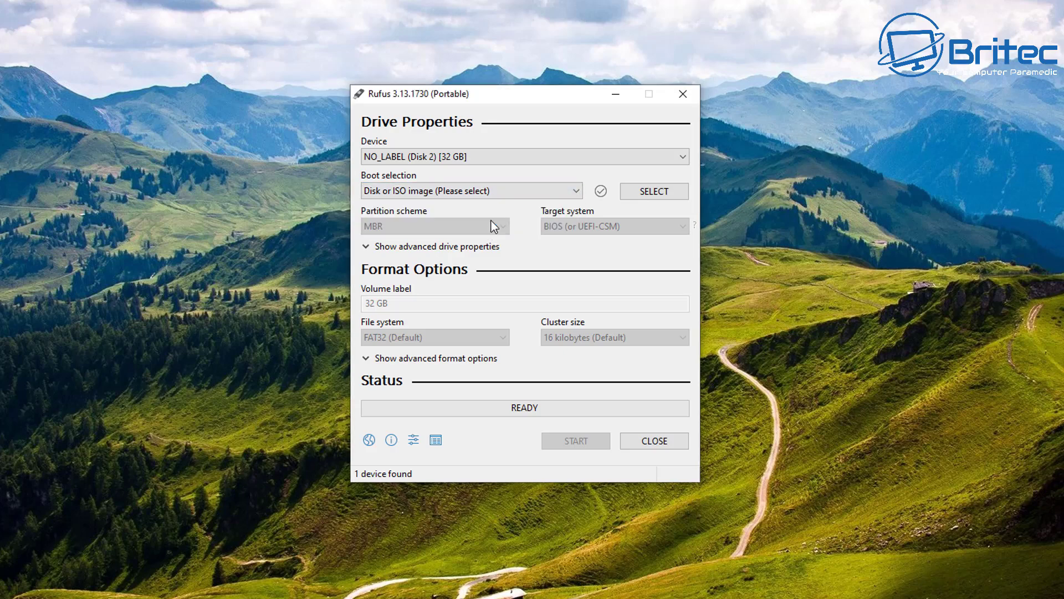
click(649, 193)
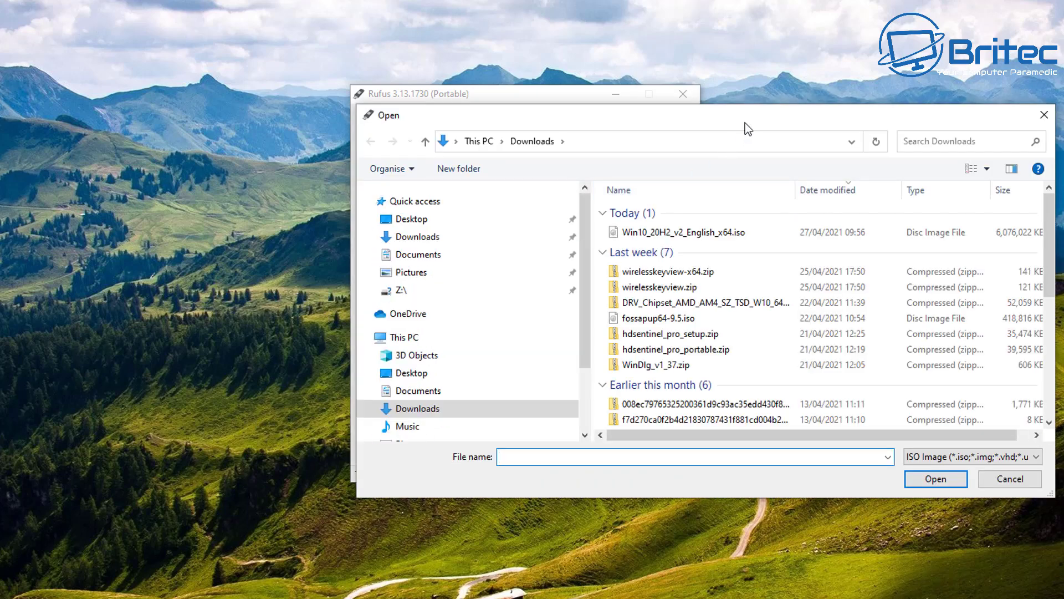
drag(745, 118, 555, 105)
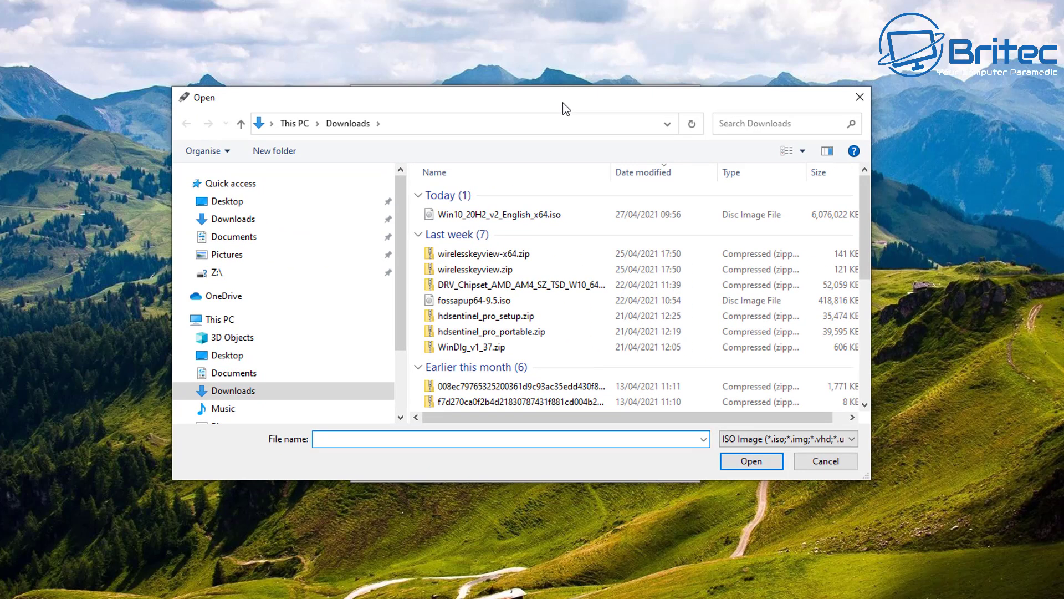
click(500, 216)
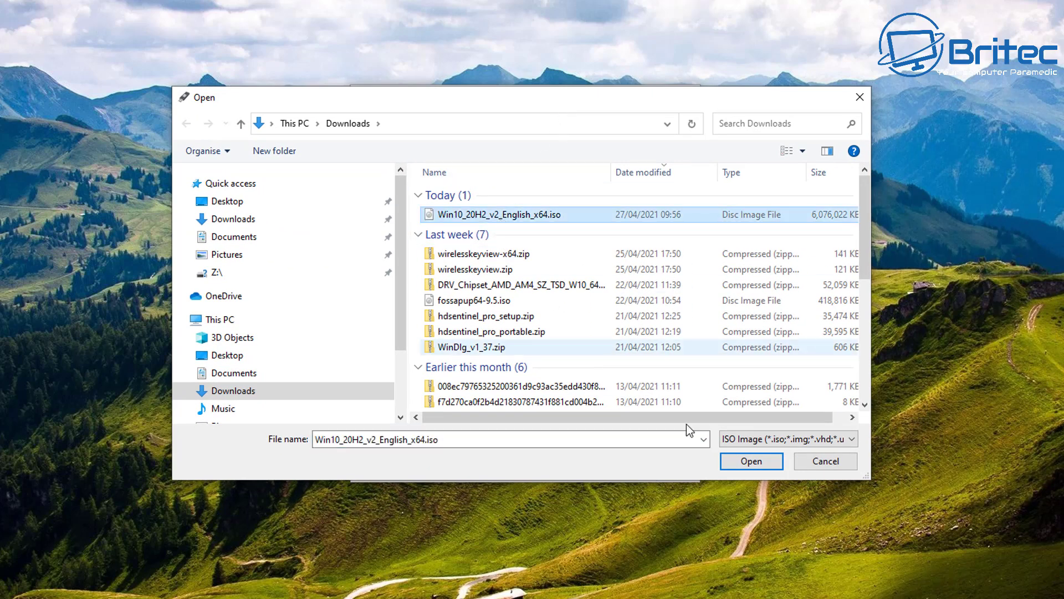
click(751, 464)
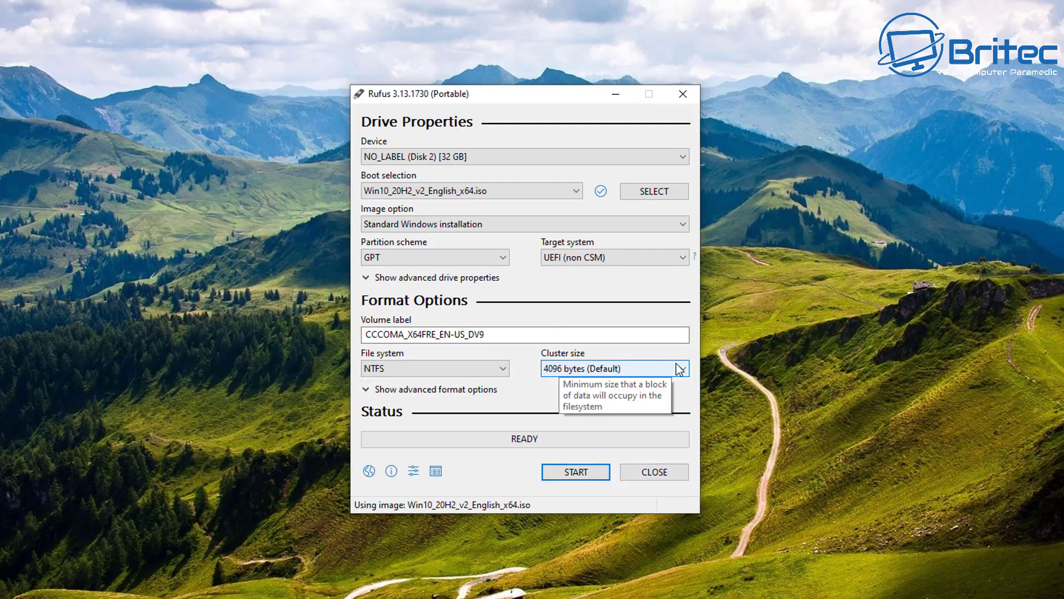
Settle on MBR as the partition scheme and keep Standard Windows installation as the image option.
click(401, 255)
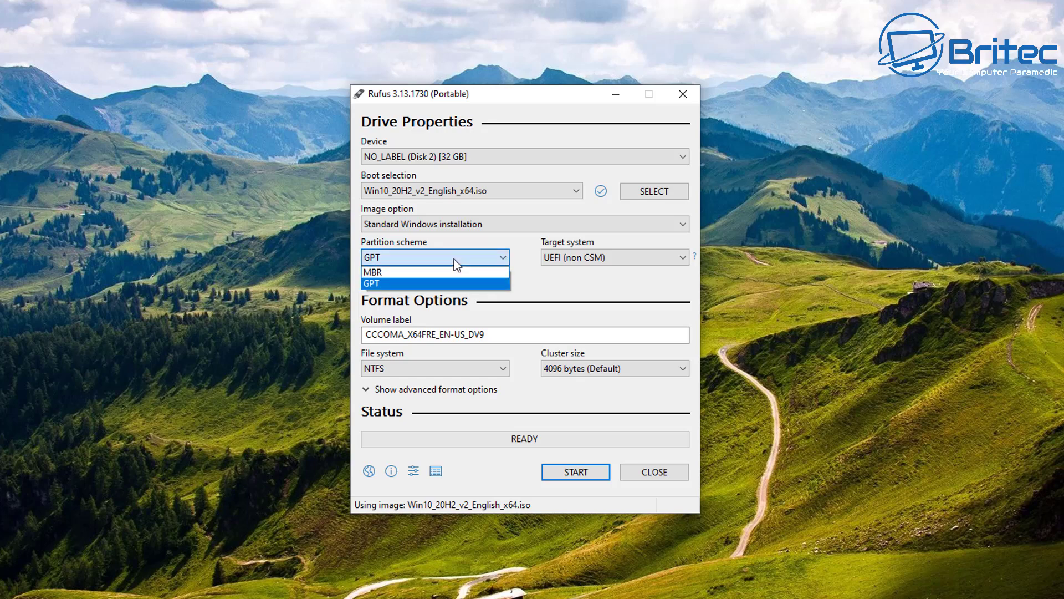
click(412, 275)
click(439, 257)
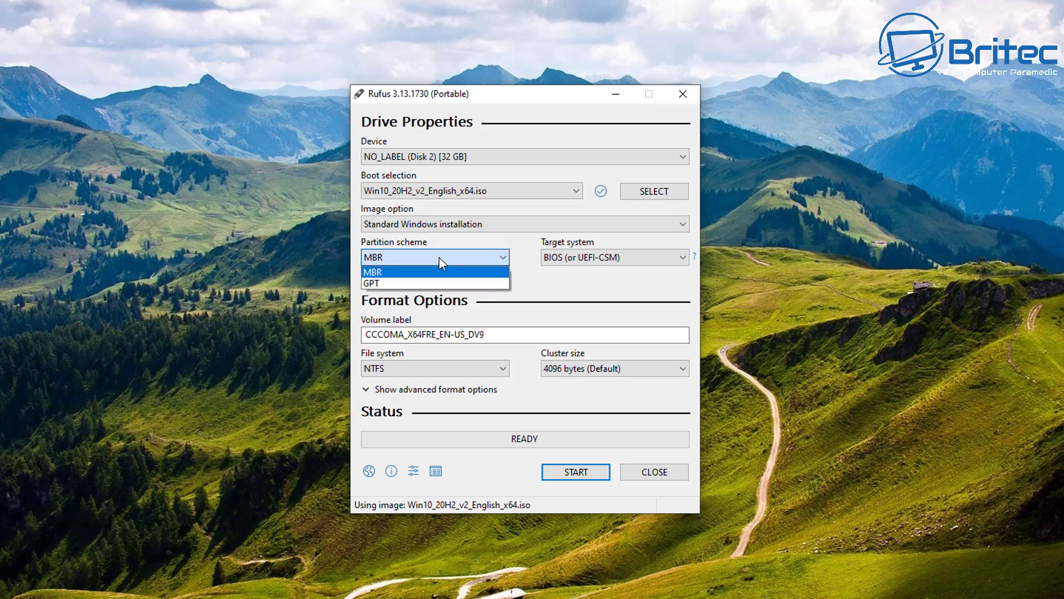
click(382, 285)
click(417, 257)
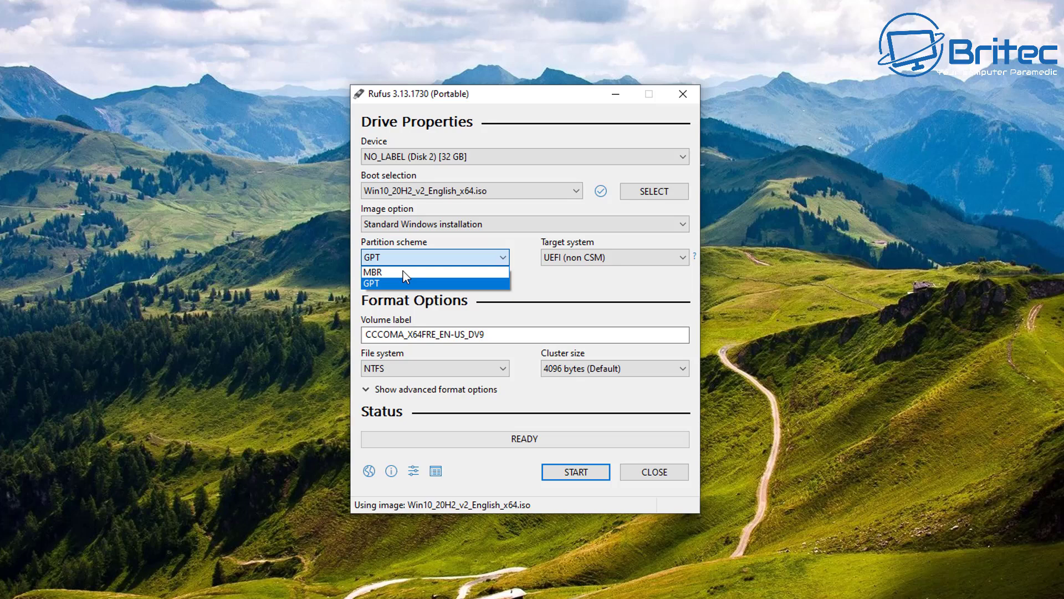
click(433, 271)
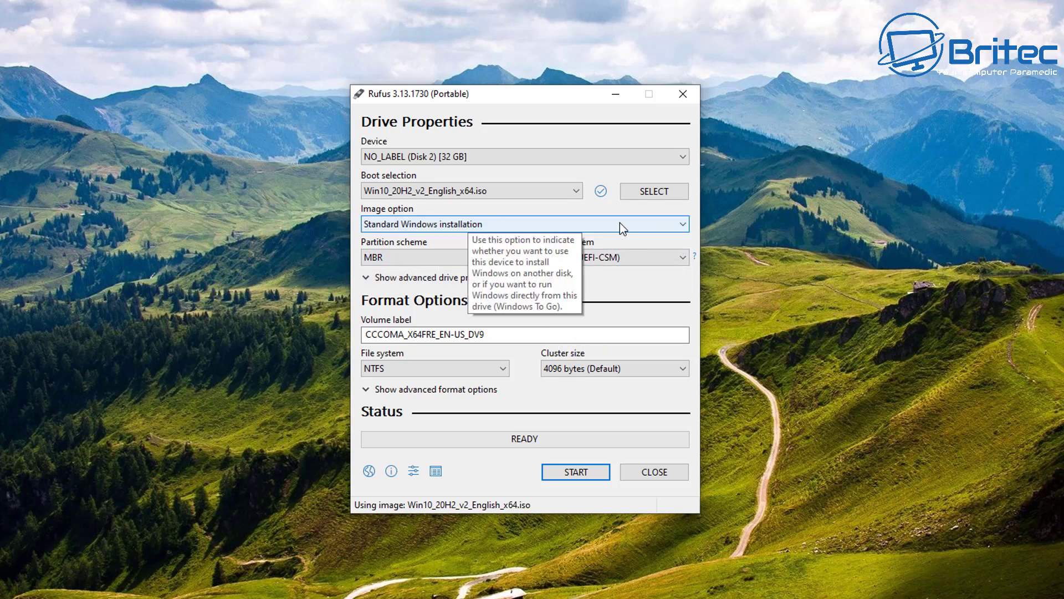
click(684, 224)
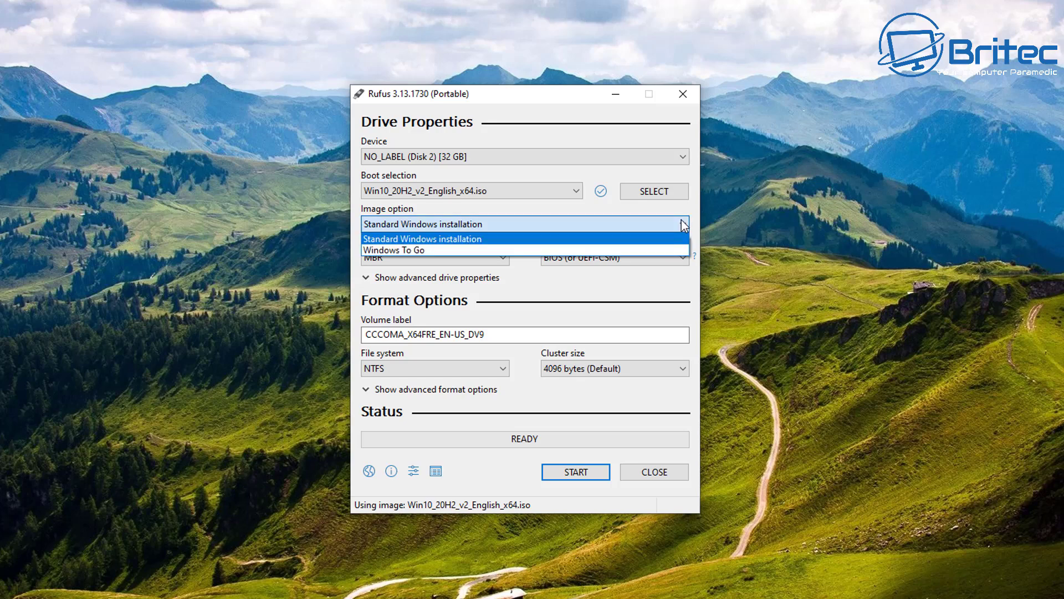
click(683, 224)
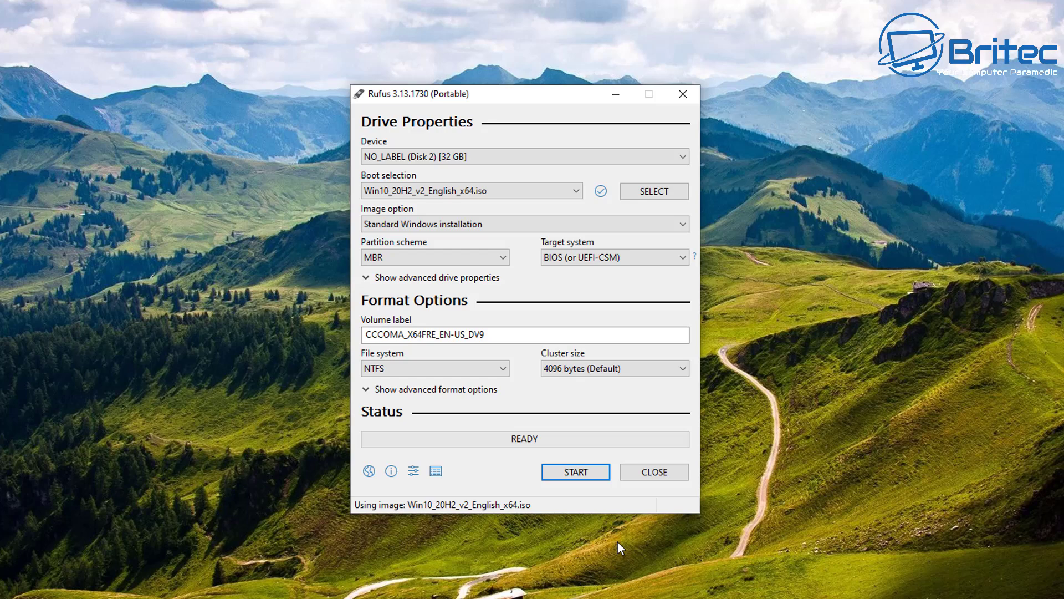
Start the write and accept both the data-erase and multiple-partitions warnings.
click(580, 477)
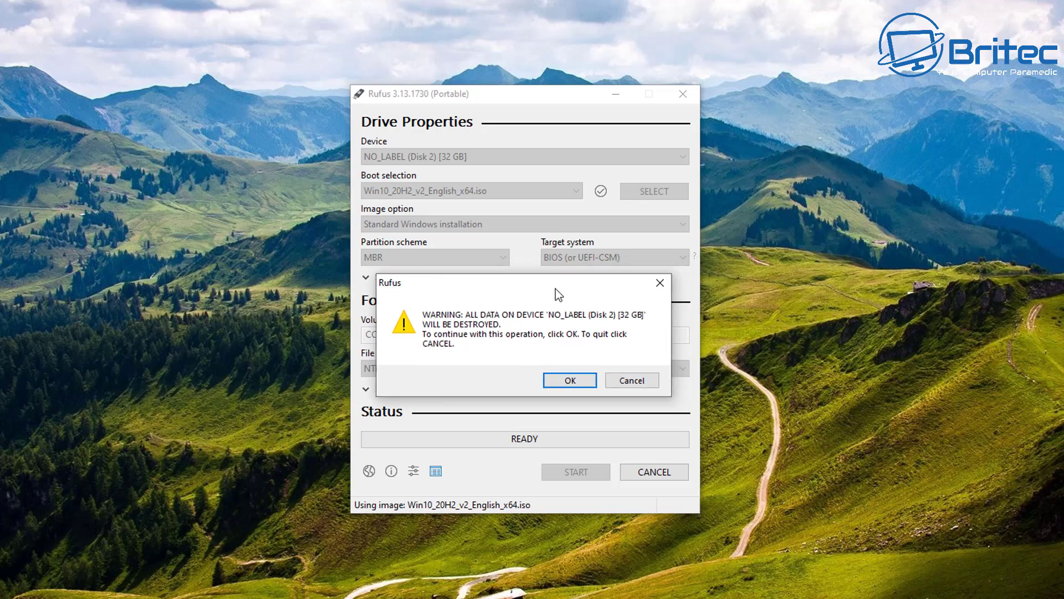
click(643, 375)
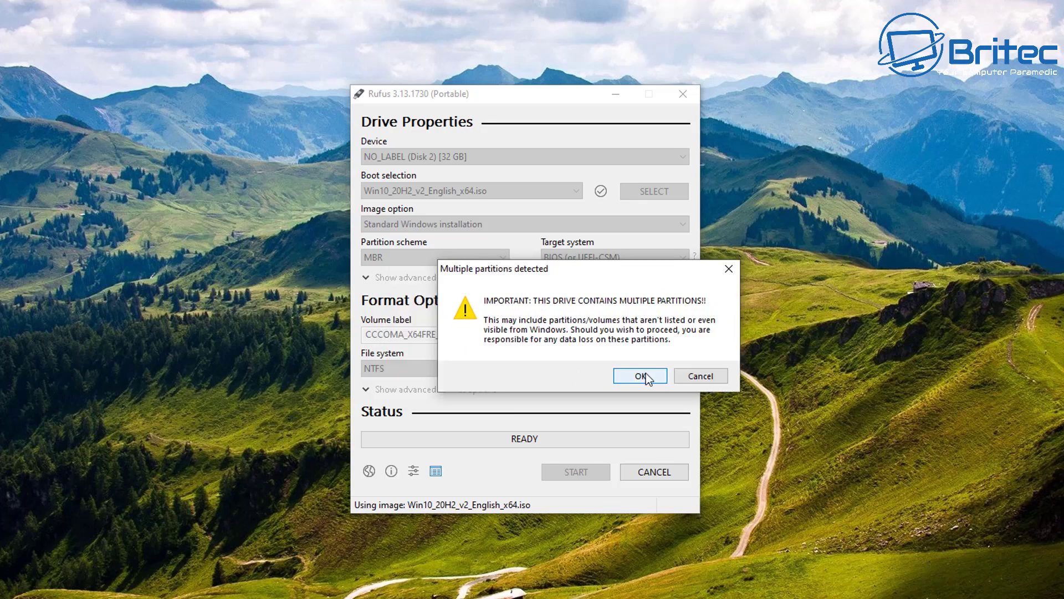
drag(633, 274, 557, 294)
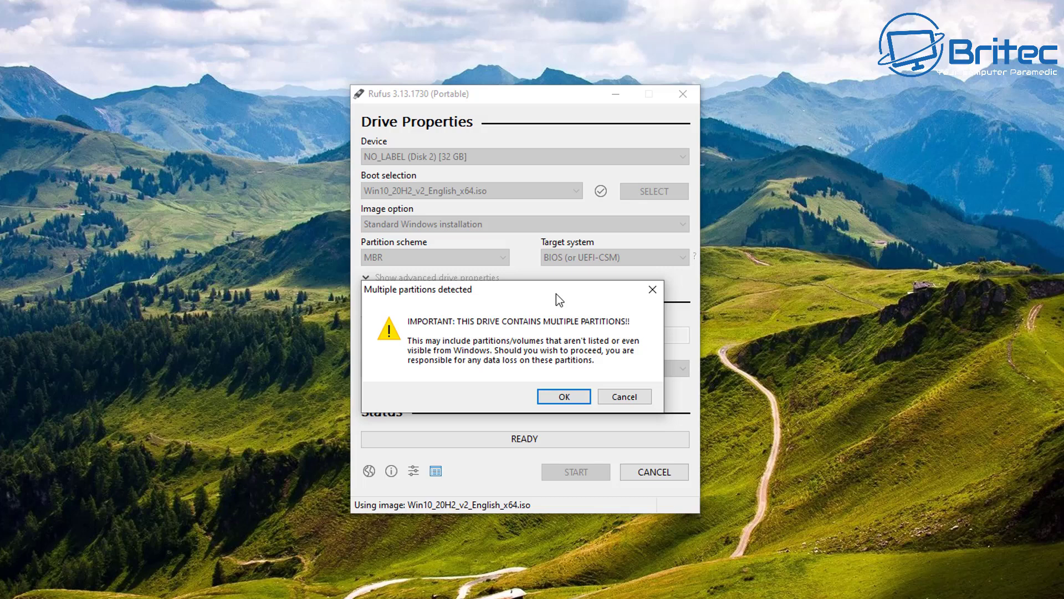
click(563, 396)
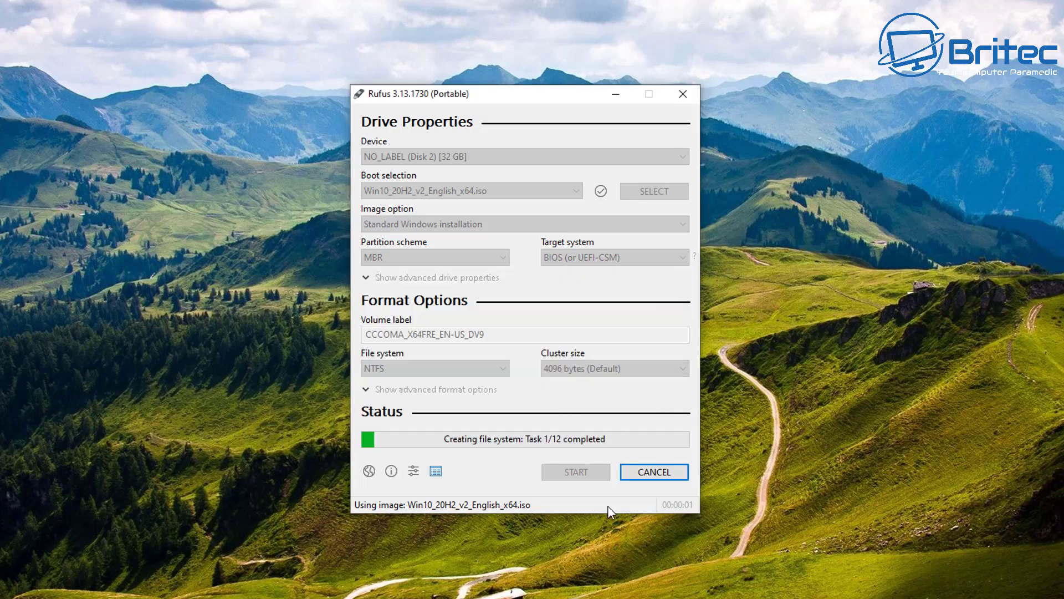